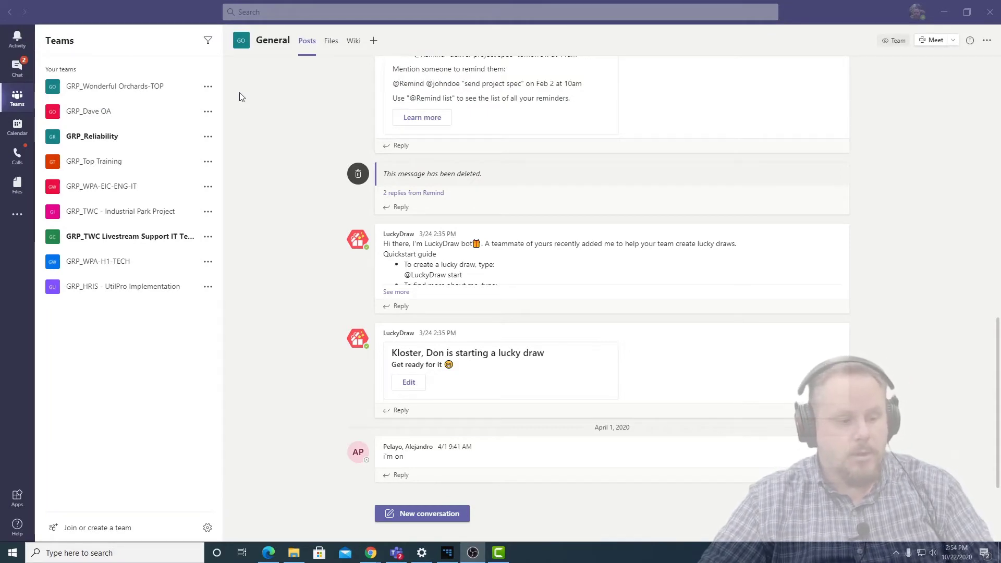
- Start creating a new team and set its type to Private
click(52, 310)
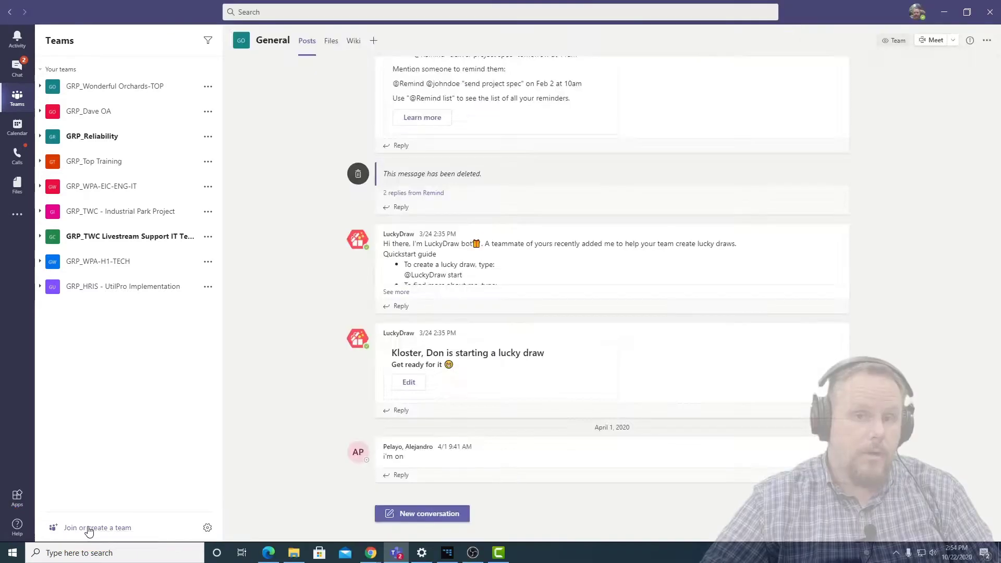
click(88, 529)
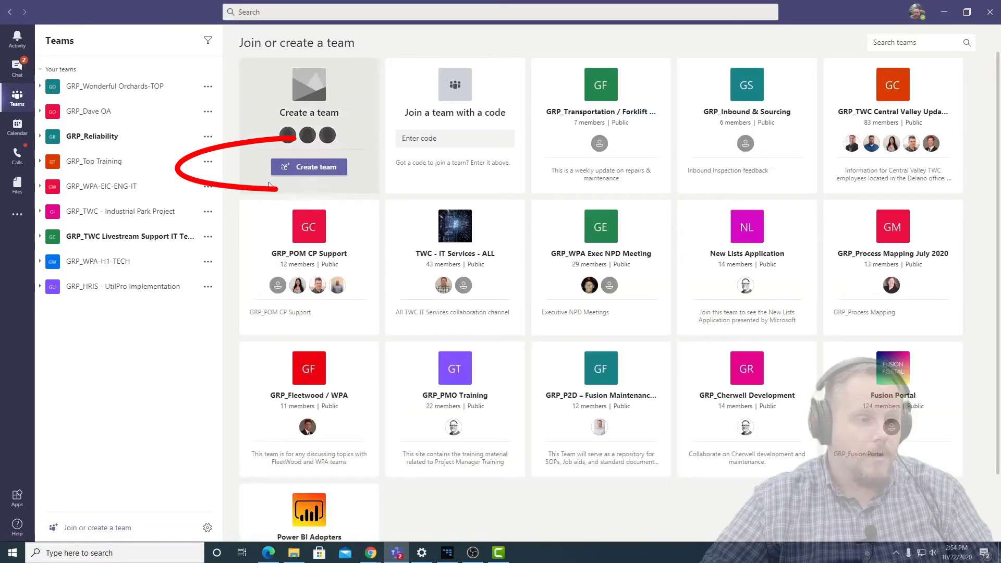
click(317, 166)
click(393, 183)
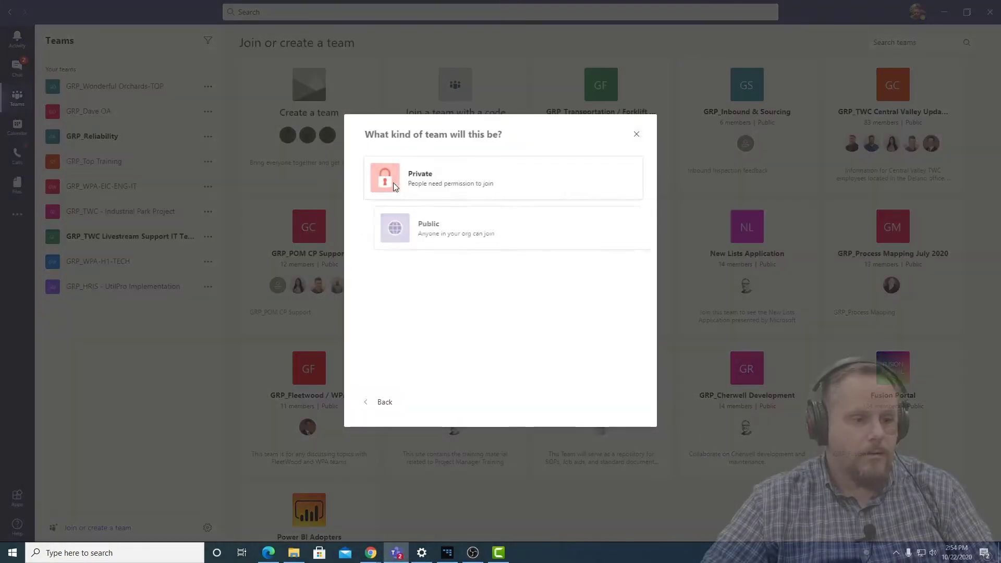
click(393, 183)
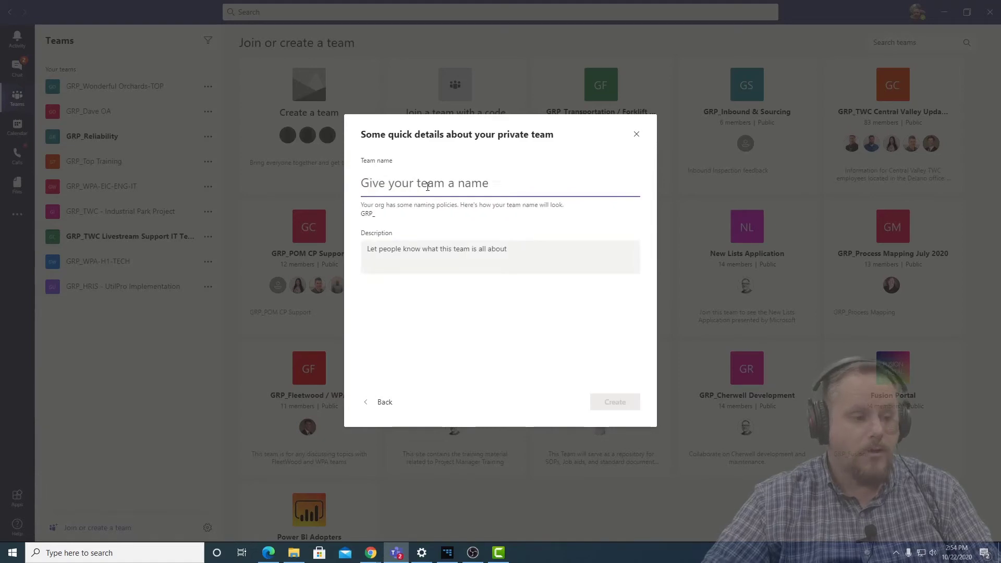
click(379, 402)
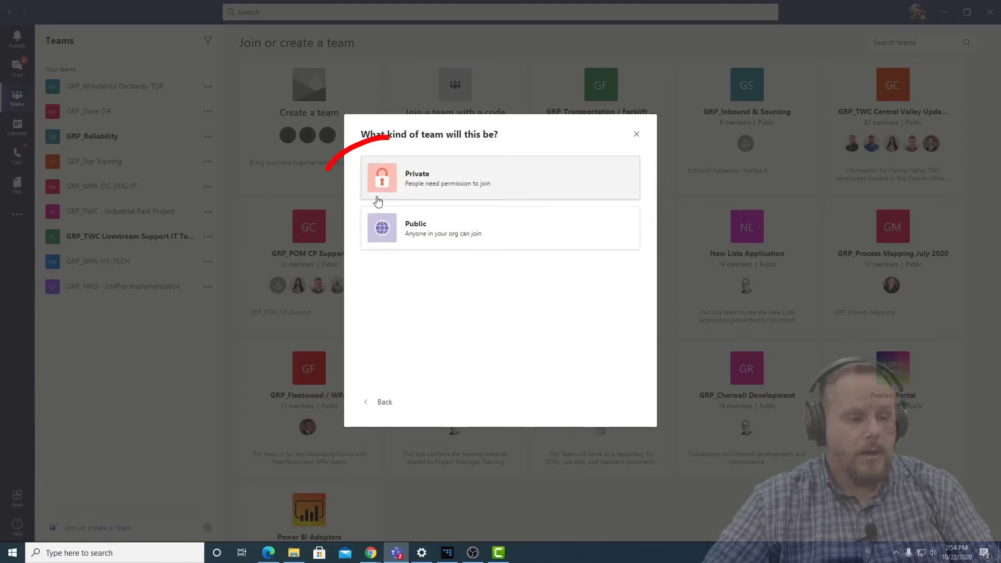
click(414, 182)
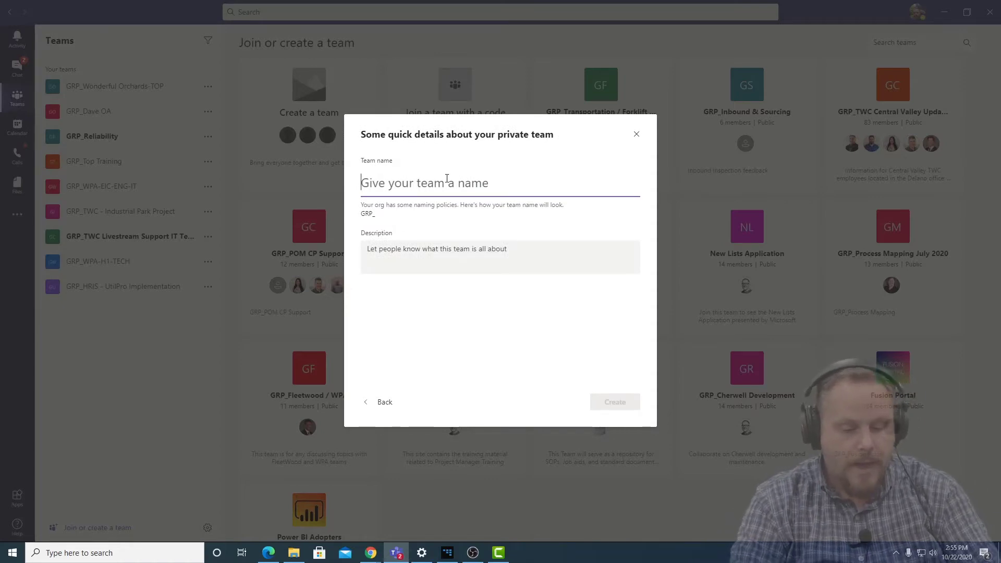
- Name the private team Breakouts, create it, and skip adding members
text(Brea)
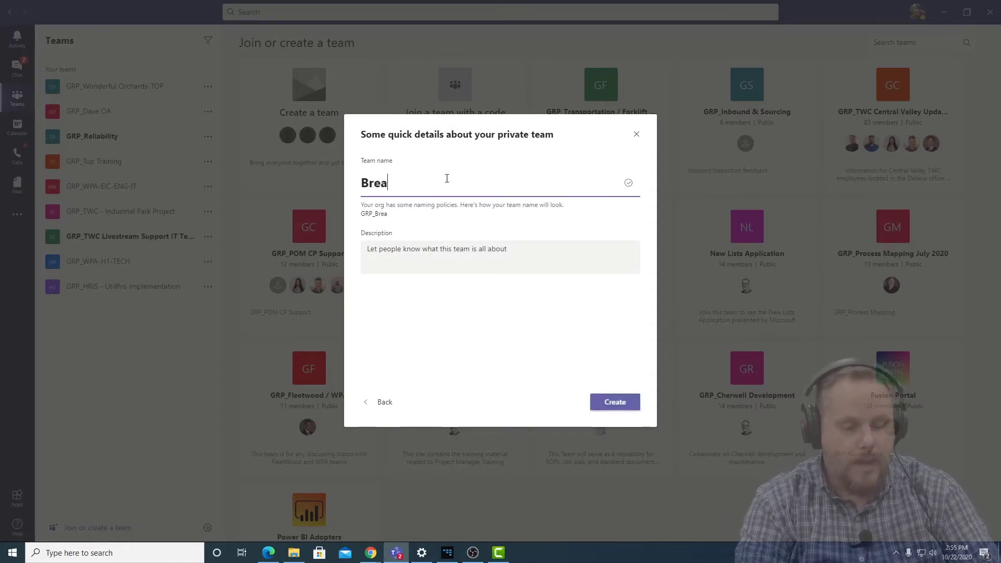
text(kouts)
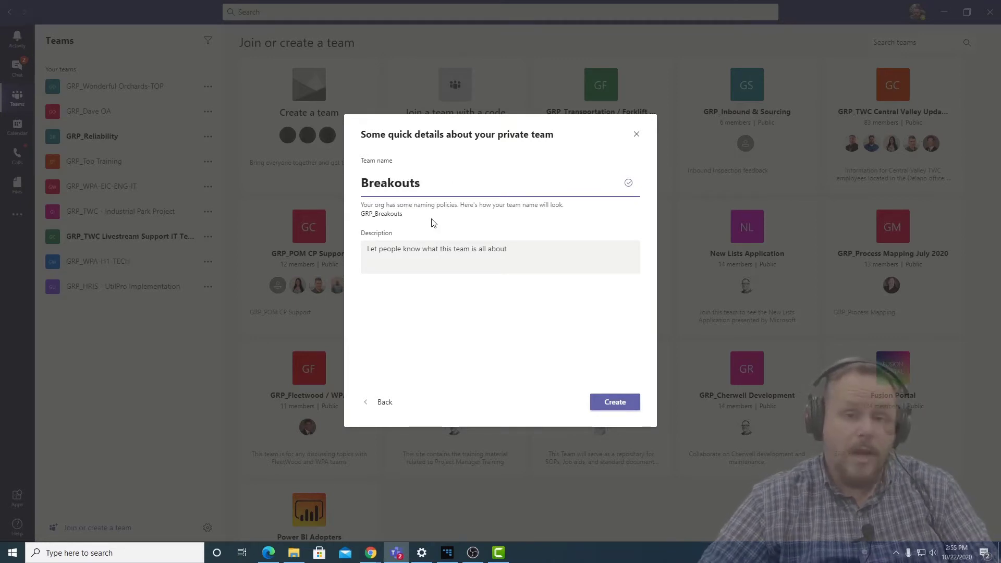
click(598, 402)
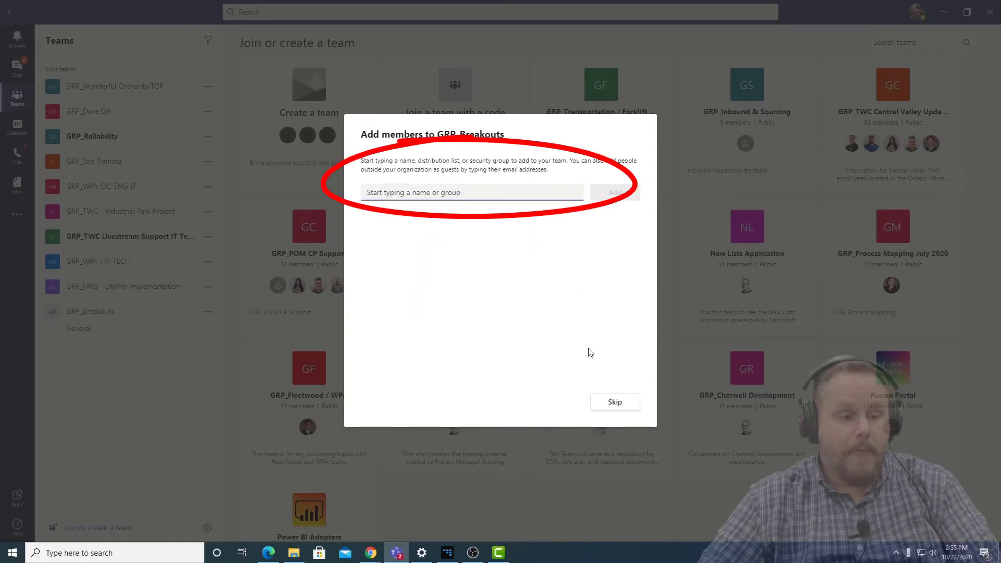
click(619, 405)
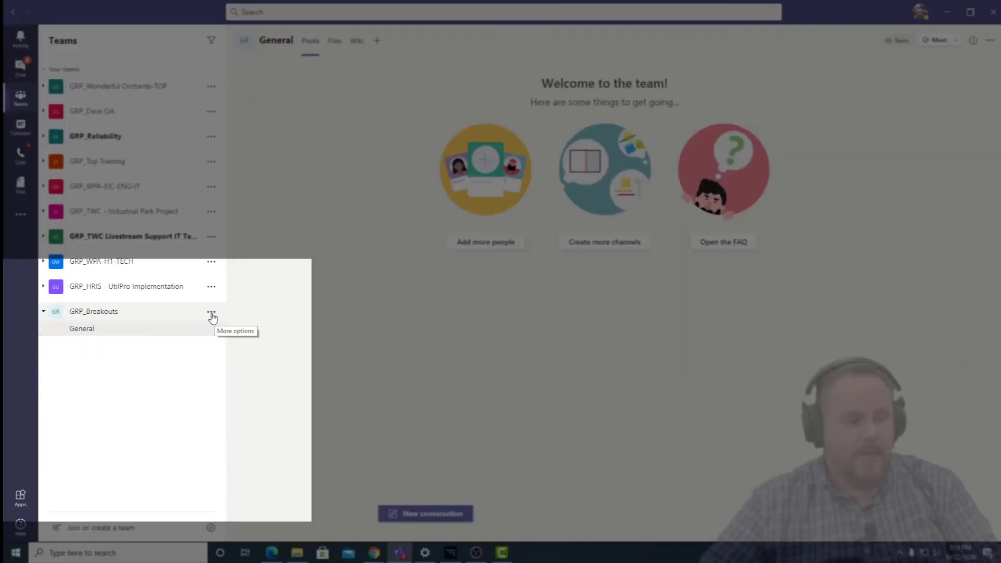
- Add a standard channel named "Breakout1 - Pillar1" to the GRP_Breakouts team, automatically shown in everyone's channel list
click(211, 313)
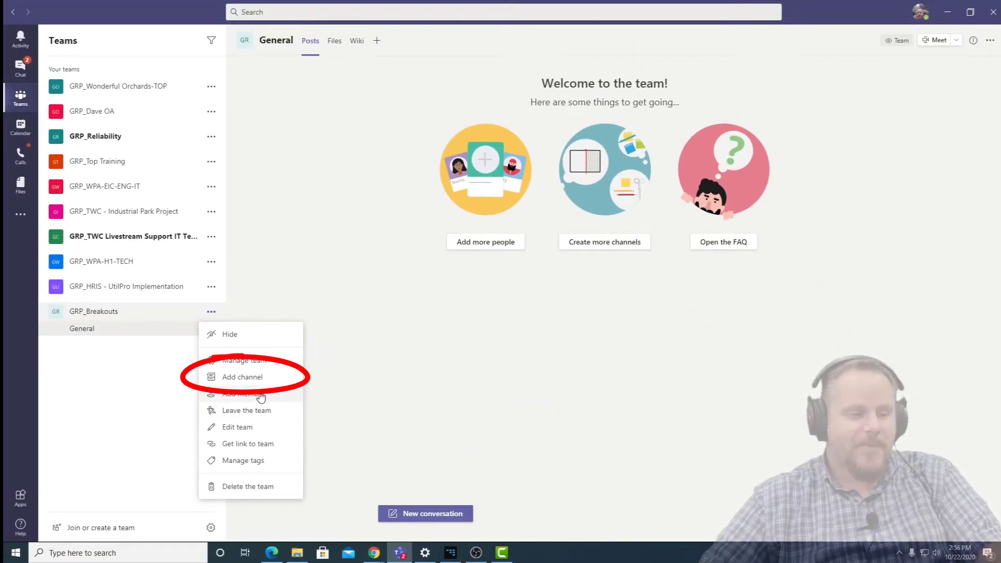
click(261, 379)
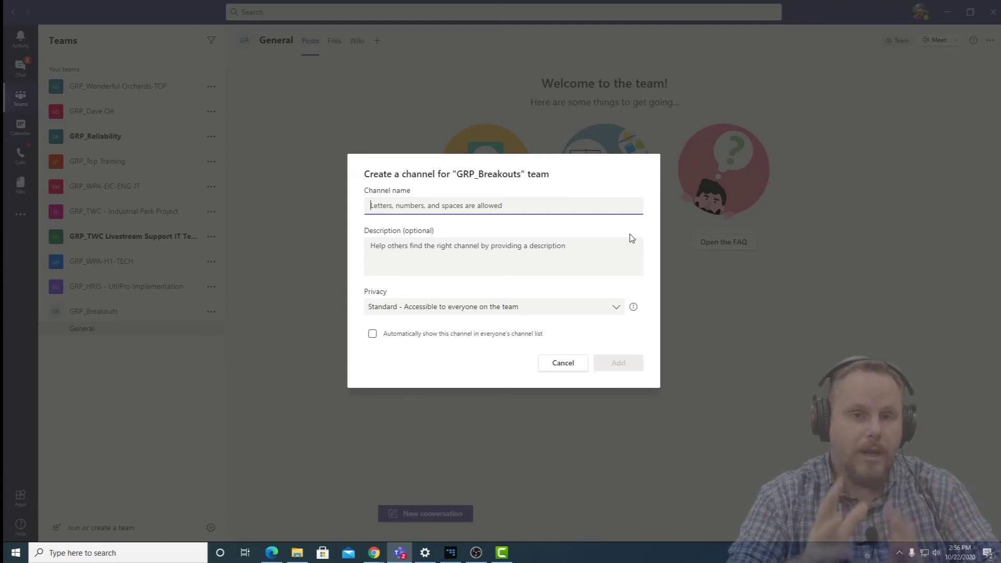
text(Breakout1)
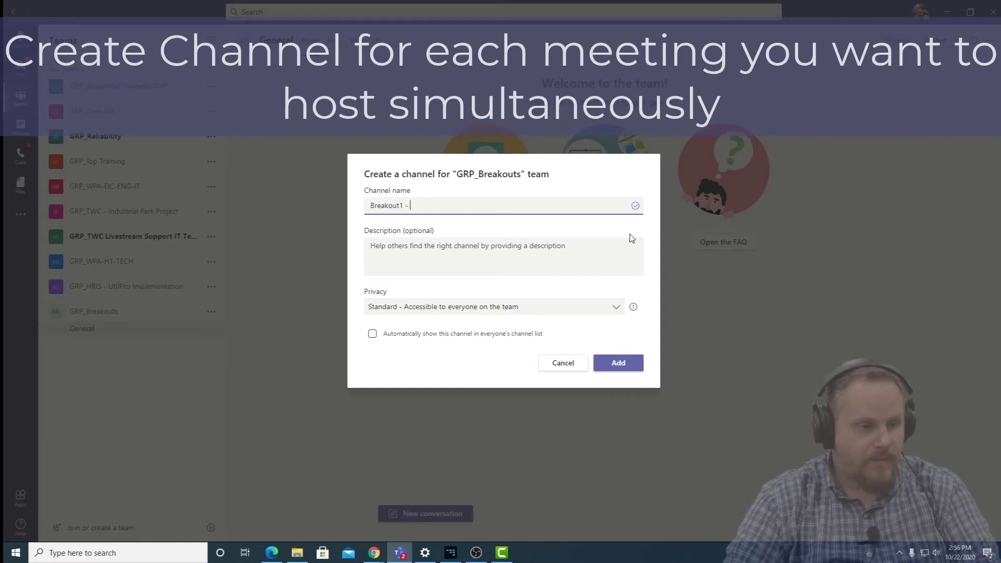
text( - Pillar1)
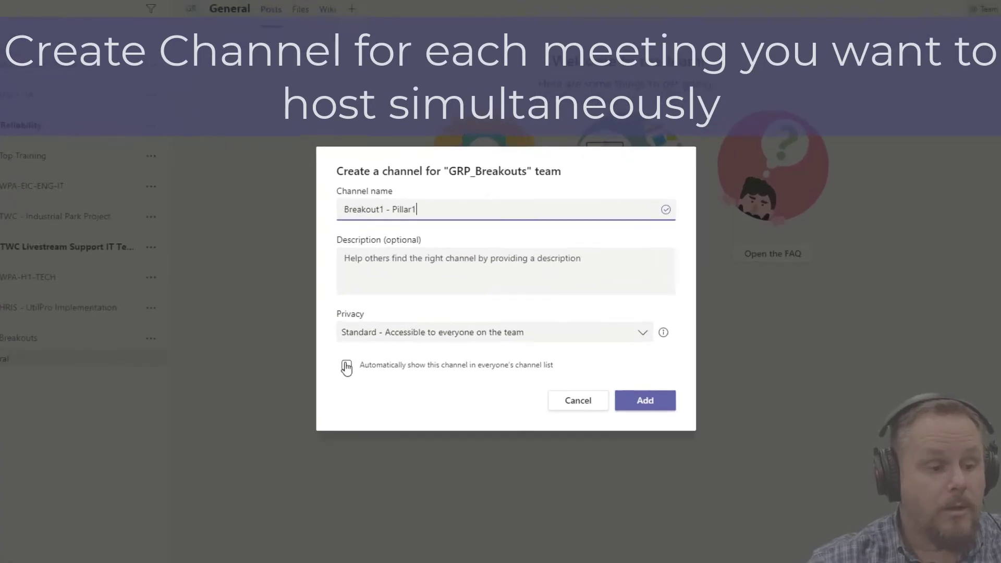
click(315, 403)
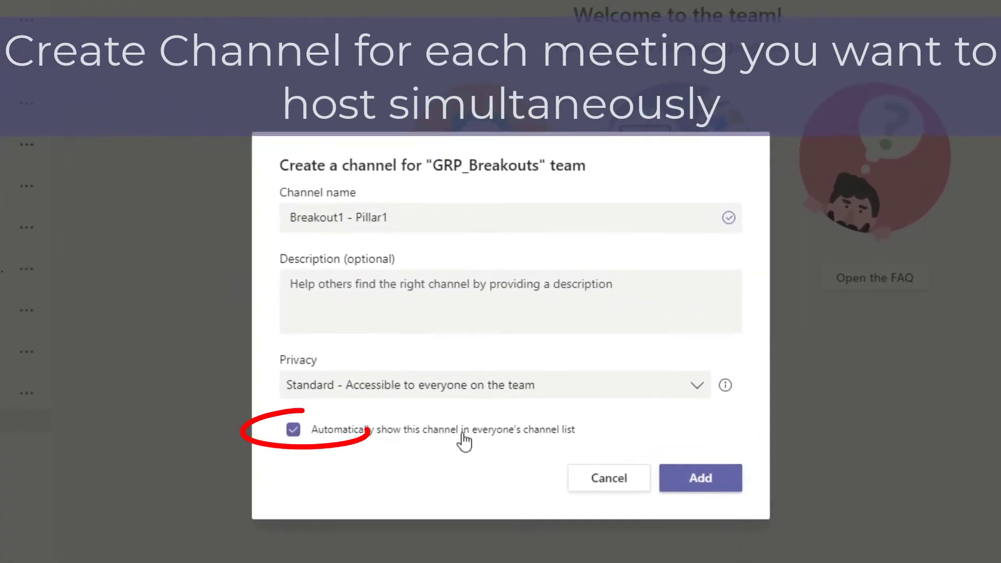
click(701, 483)
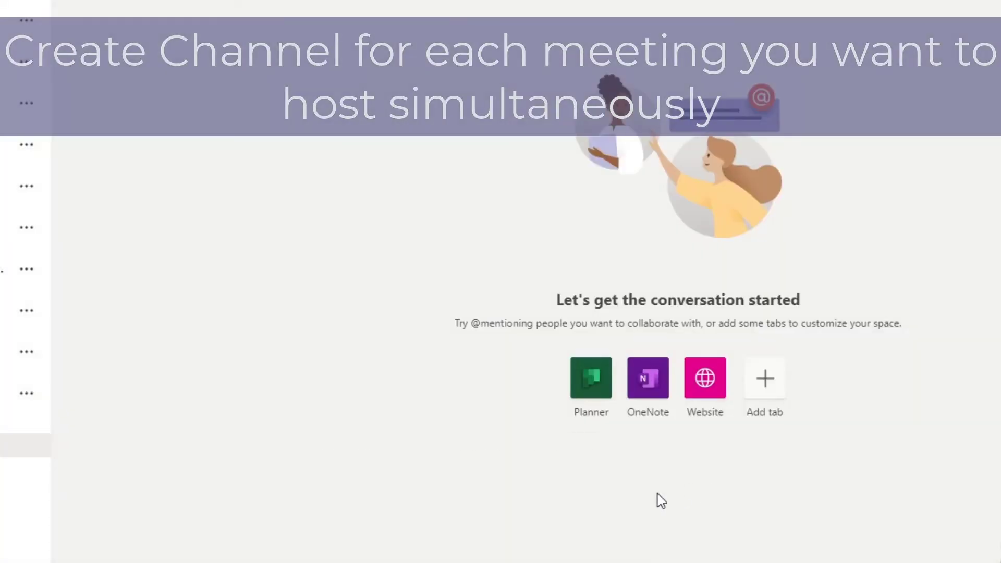
- Add a second standard channel named "Breakout2 - Pillar" to the GRP_Breakouts team, automatically shown in everyone's channel list
click(211, 311)
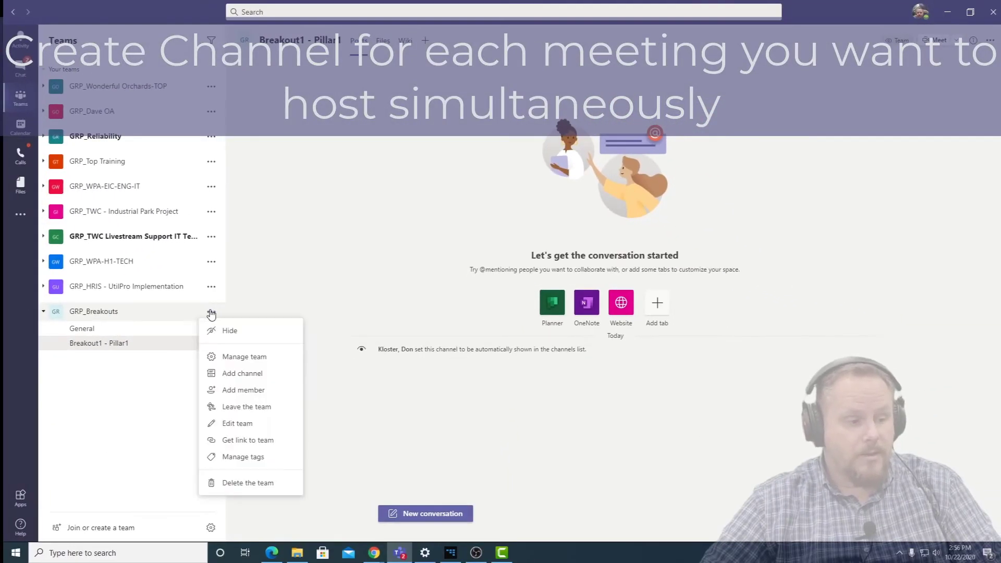
click(261, 380)
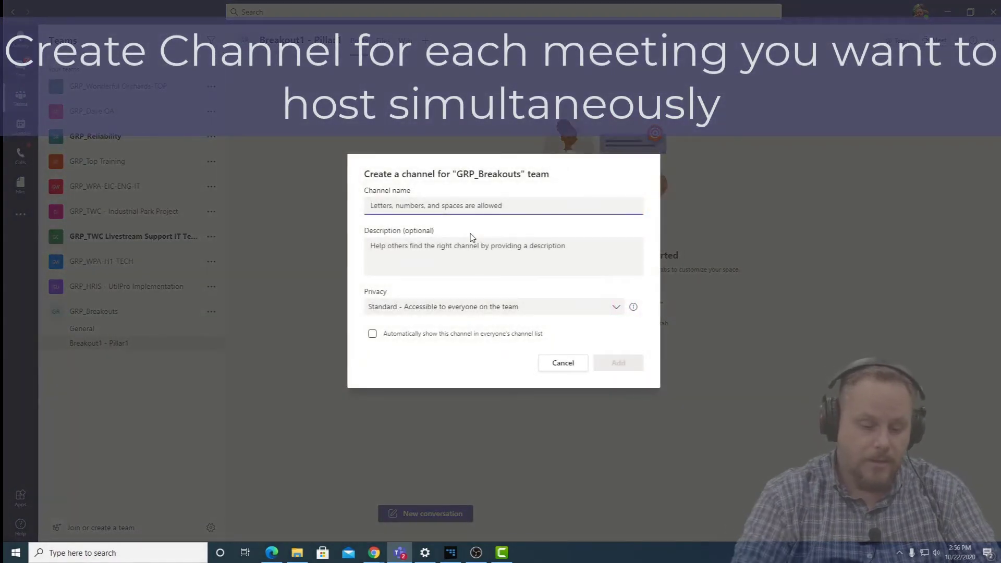
text(BreK)
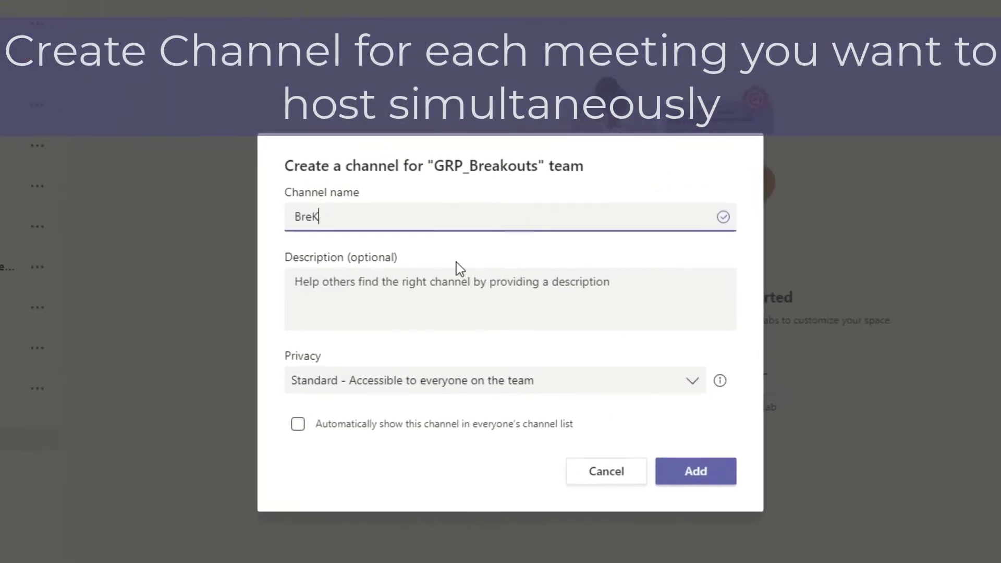
key(BackSpace)
text(AKOUT)
key(BackSpace)
key(BackSpace)
key(BackSpace)
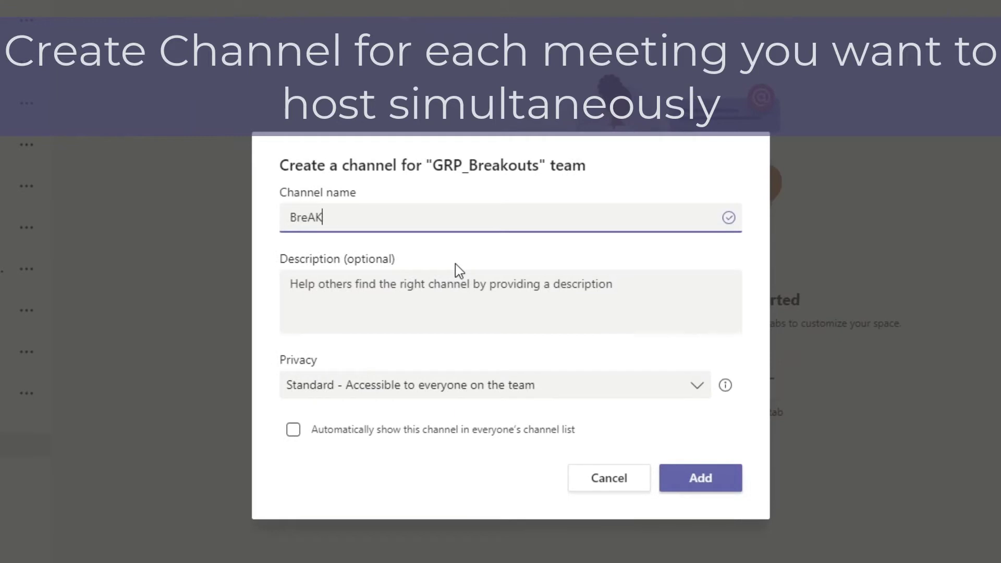
key(BackSpace)
key(BackSpace)
text(akout2 - )
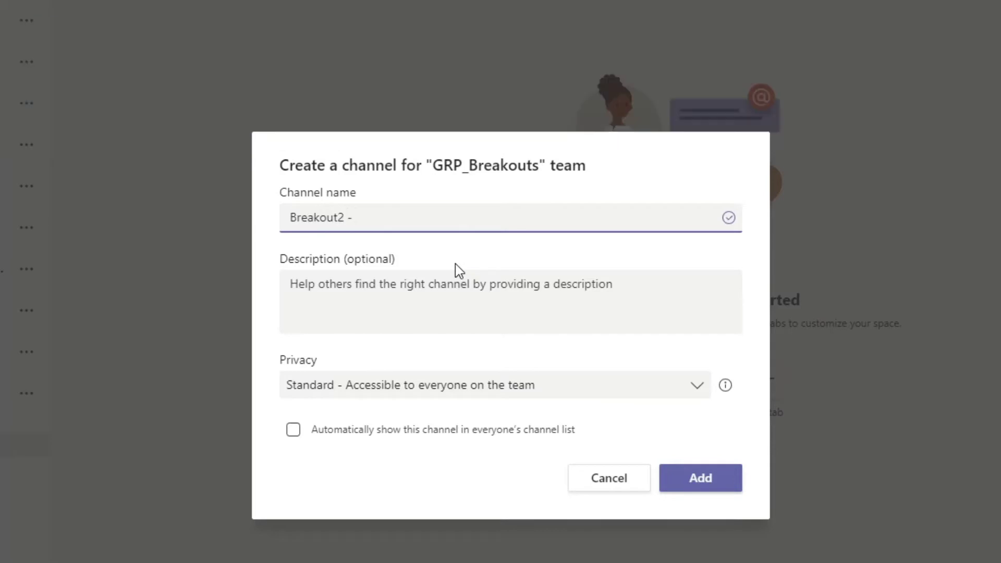
text(Pillar)
click(700, 478)
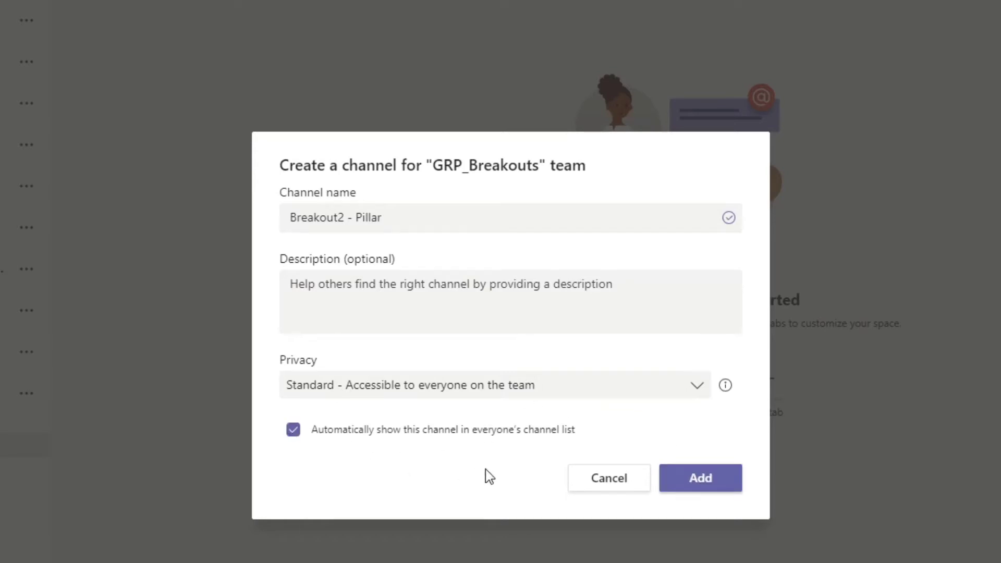
click(703, 482)
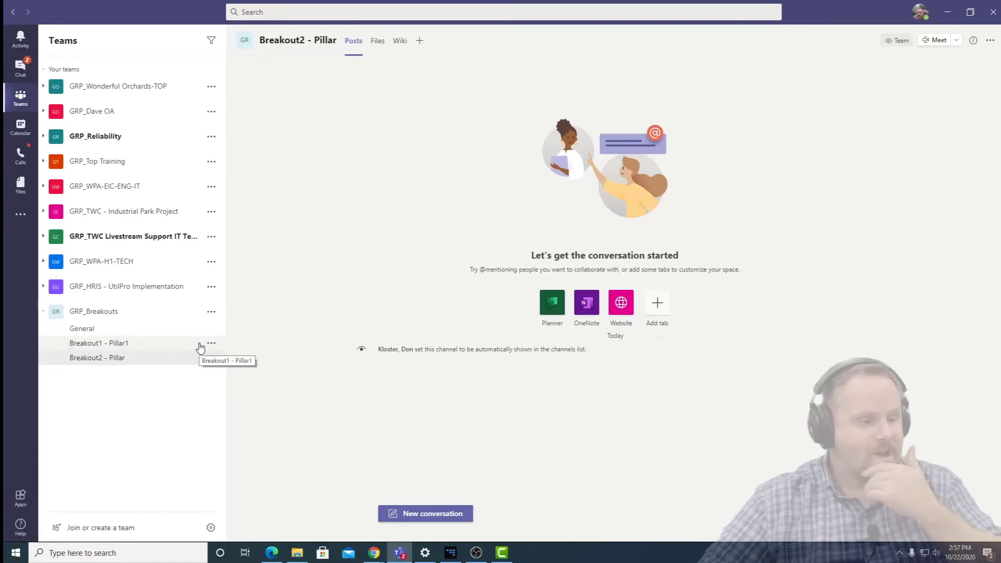
- Rename the second breakout channel to "Breakout2 - Pillar2"
click(211, 357)
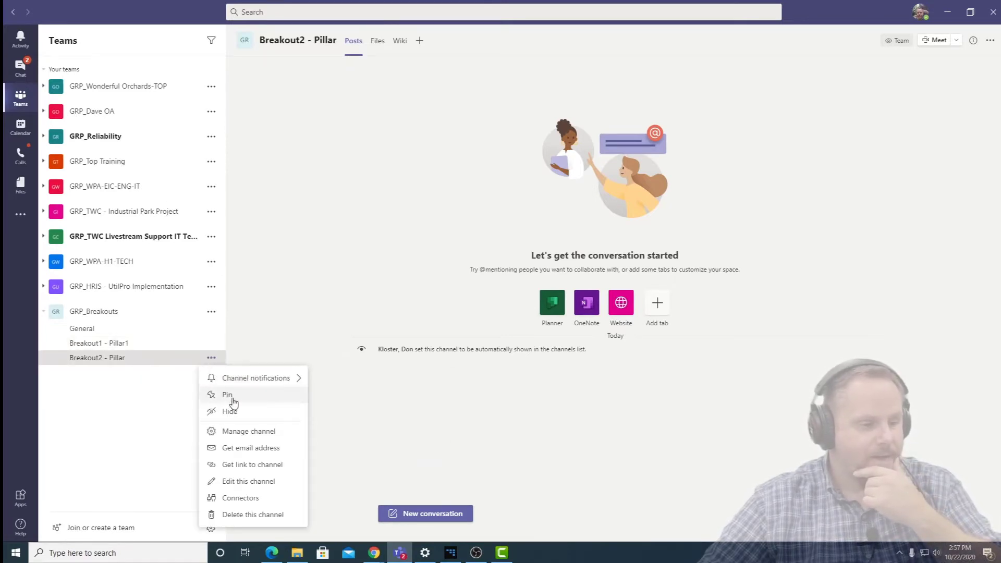
click(261, 481)
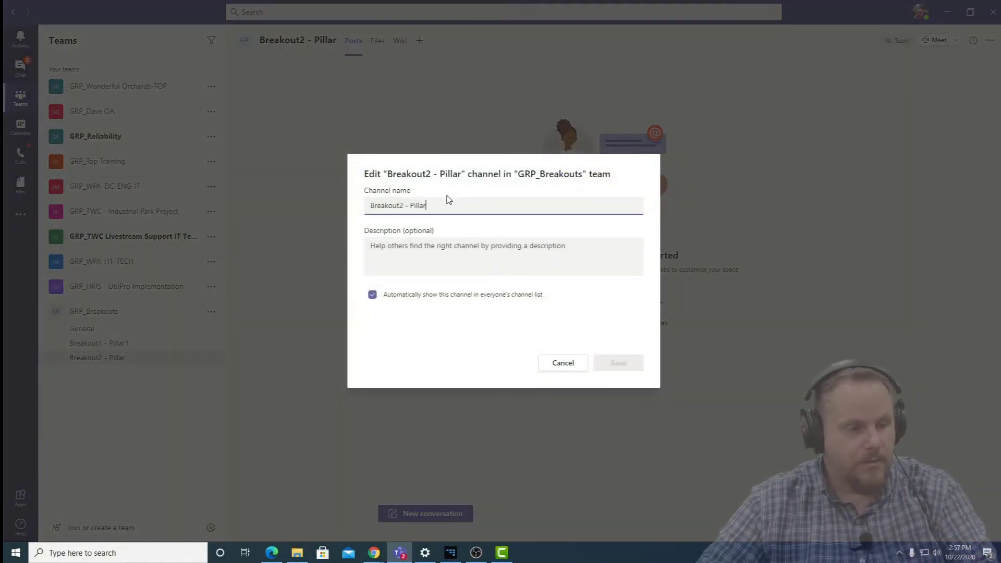
click(622, 365)
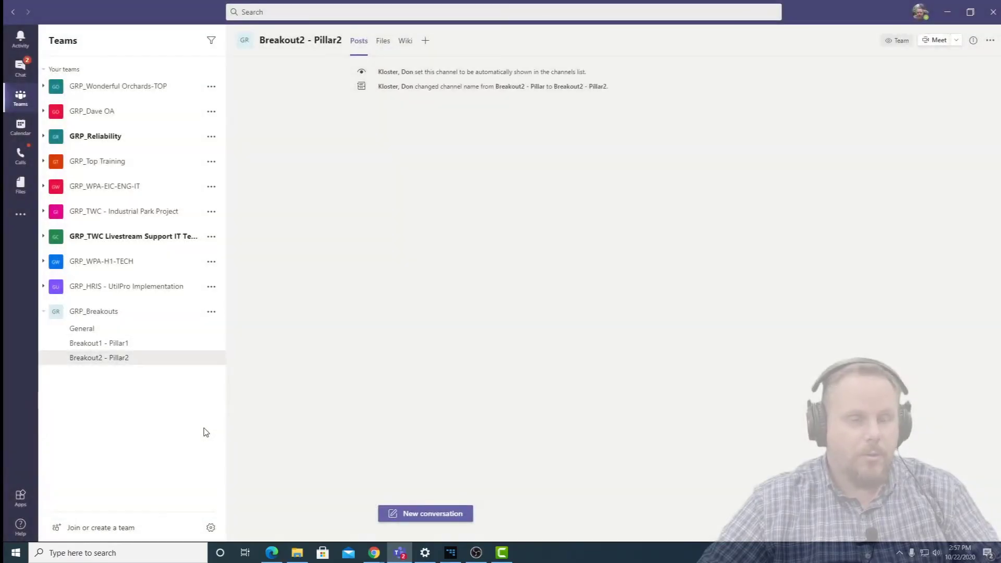
- Start a meeting in the "Breakout1 - Pillar1" channel with the microphone off, and minimize the meeting window
click(108, 346)
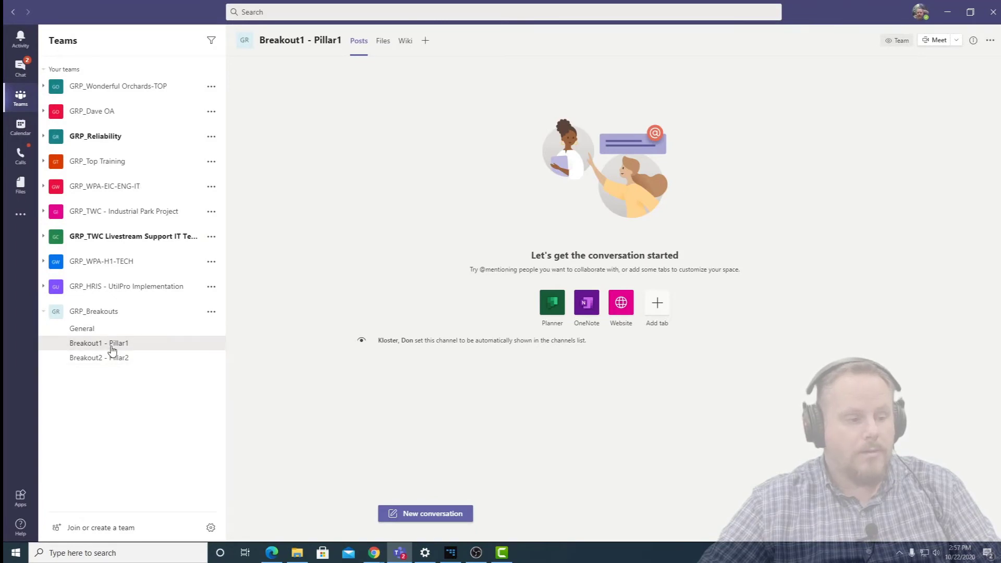
click(934, 42)
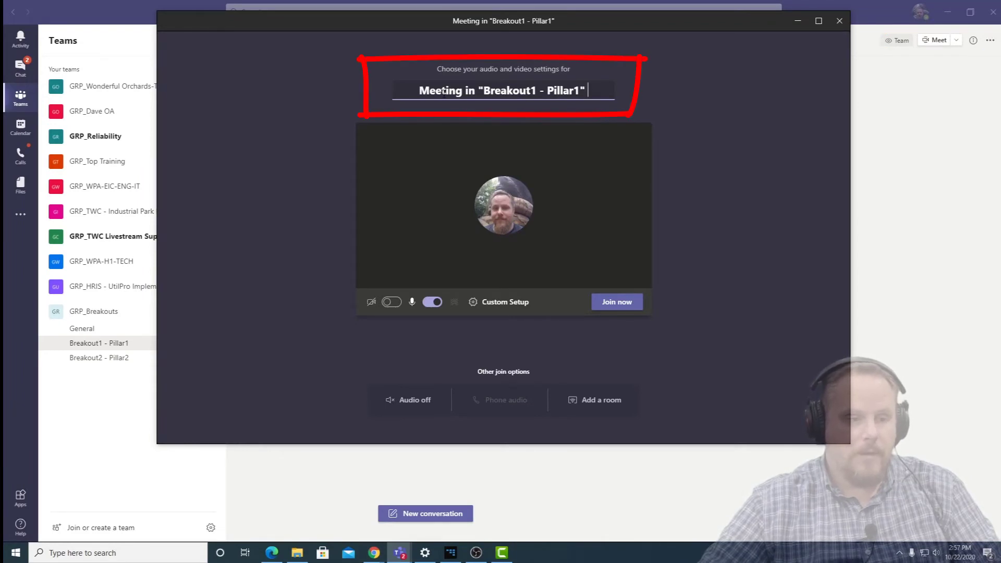
click(431, 303)
click(621, 303)
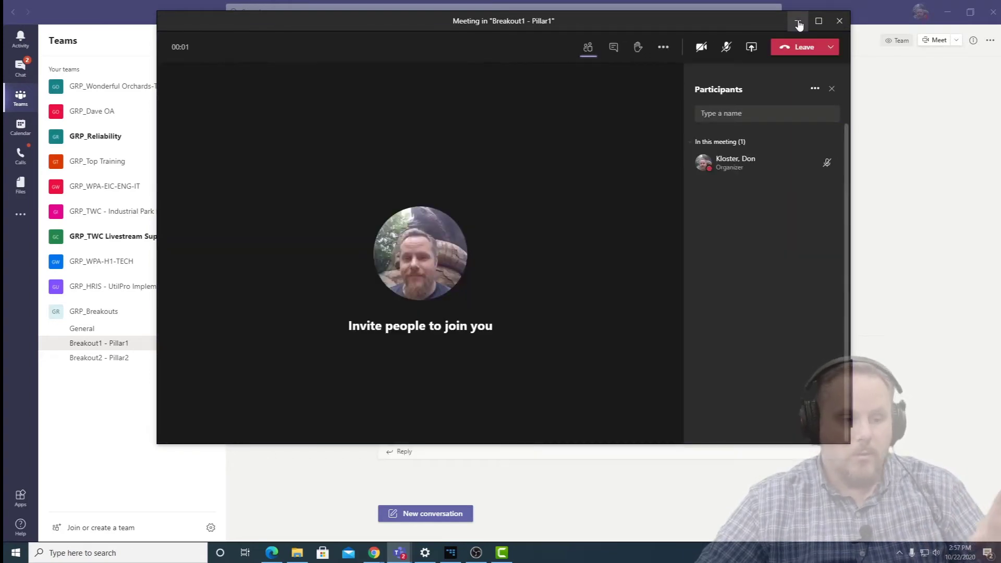
click(798, 22)
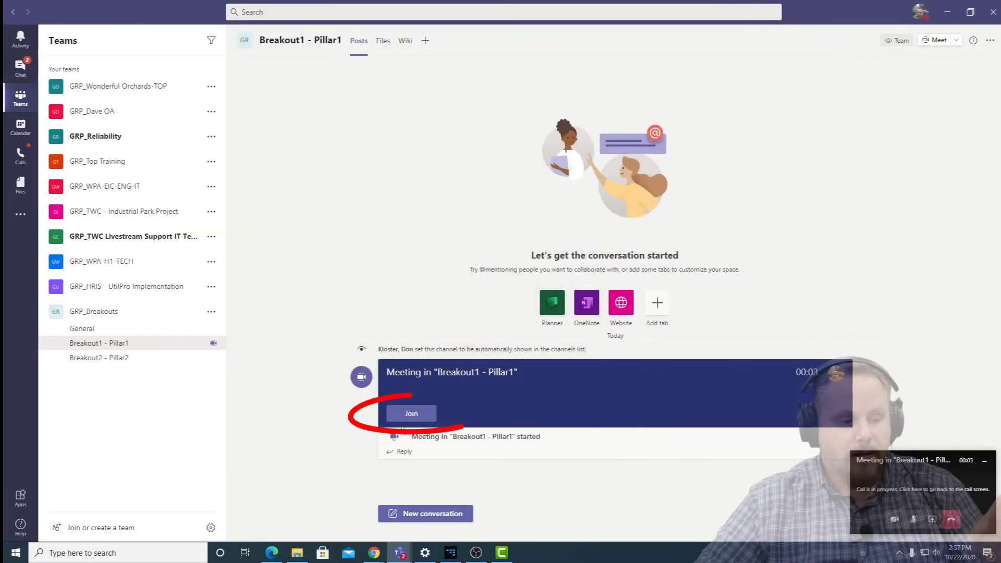
- Start a meeting in the "Breakout2 - Pillar2" channel with the microphone off, and minimize its meeting window
click(121, 359)
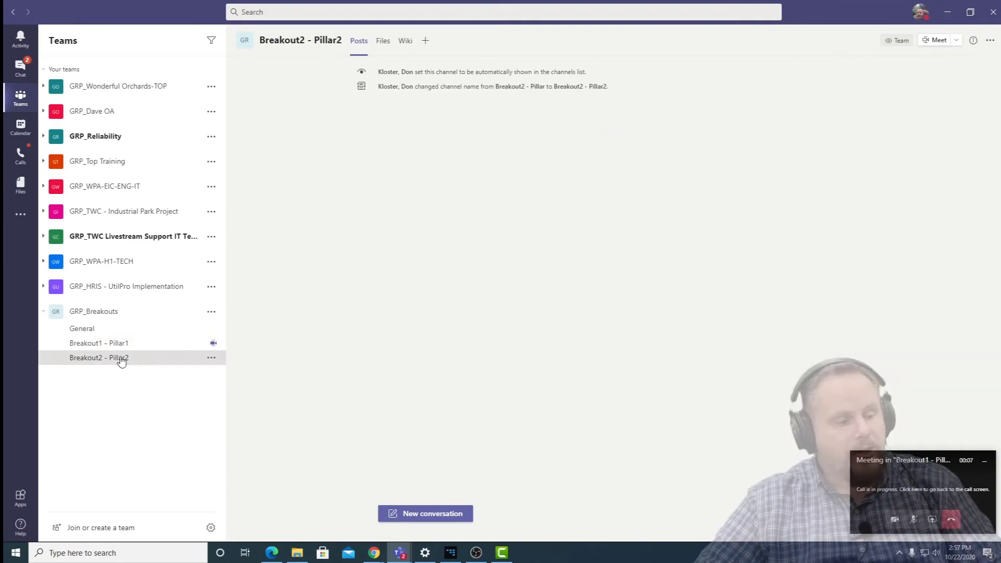
click(927, 41)
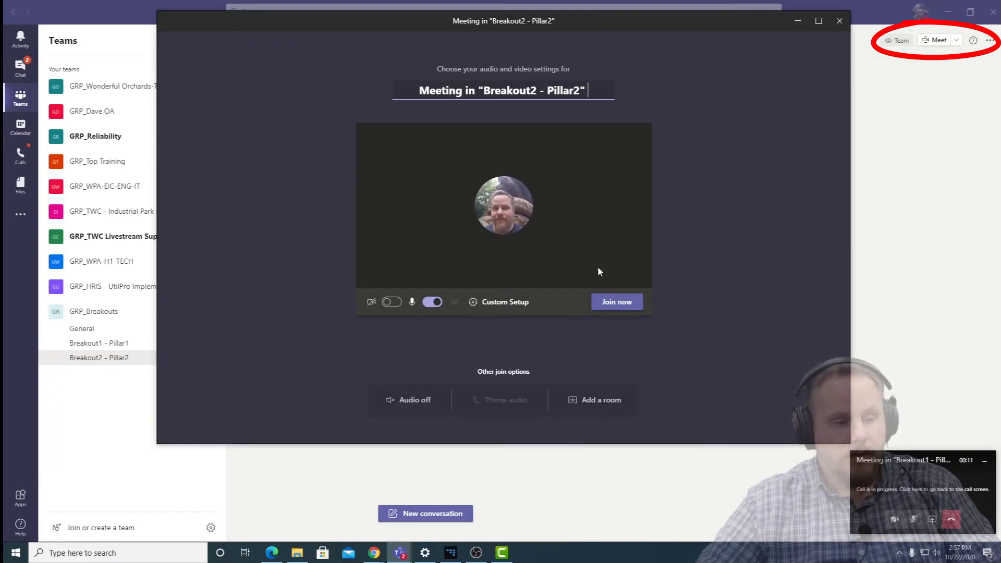
click(432, 302)
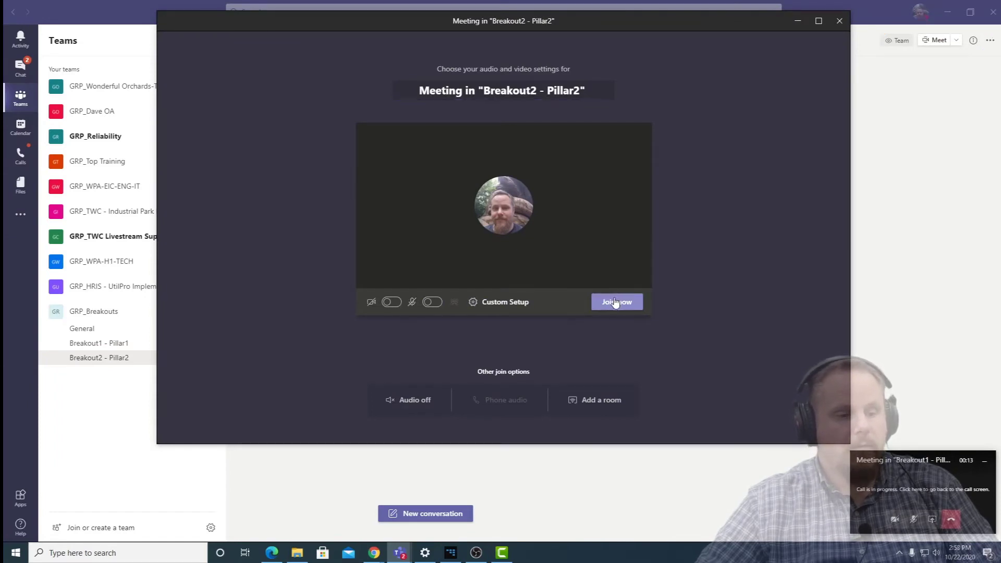
click(615, 302)
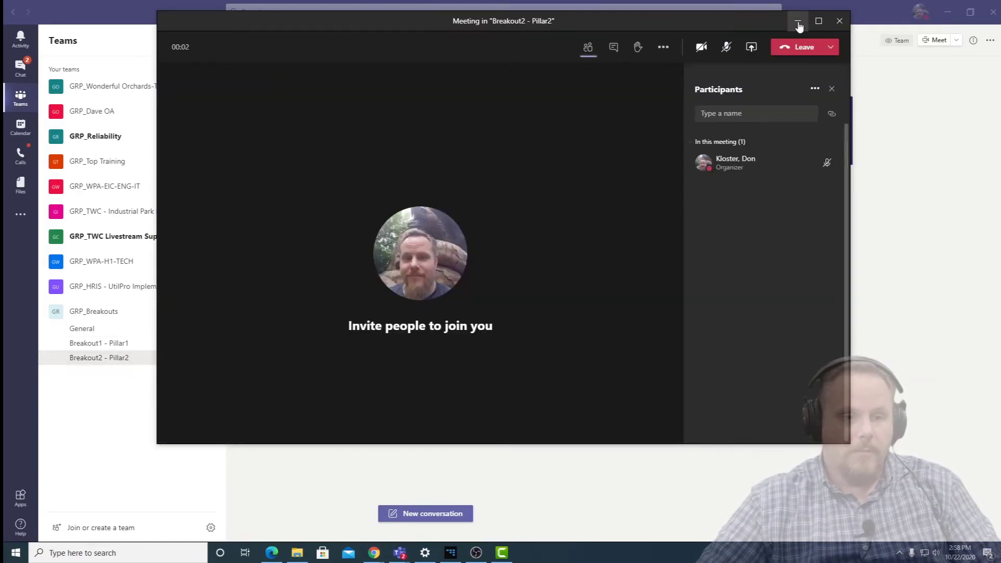
click(798, 23)
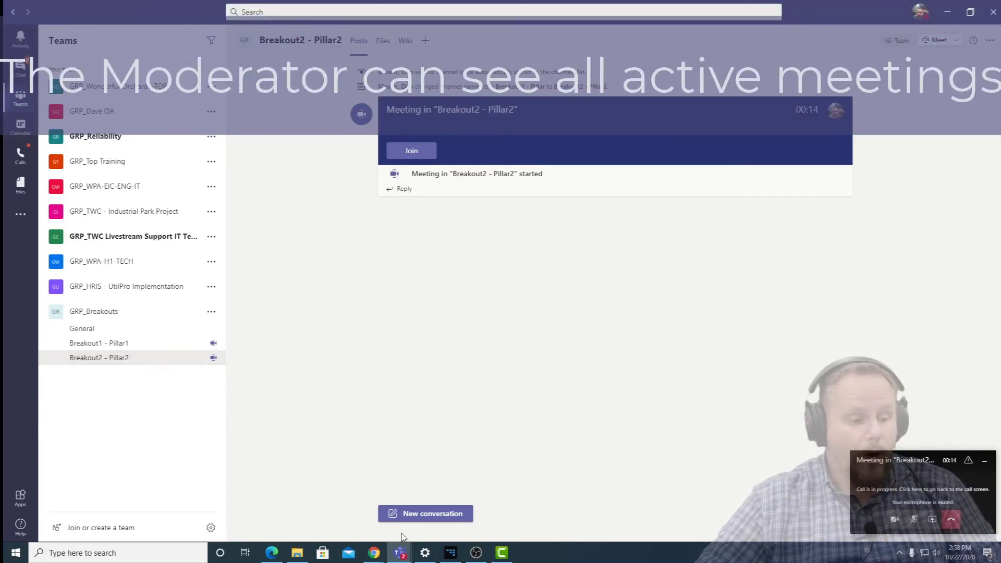
- Start a channel meeting titled "Reportout" in the General channel of the GRP_Breakouts team
mouse_move(400, 551)
mouse_move(427, 485)
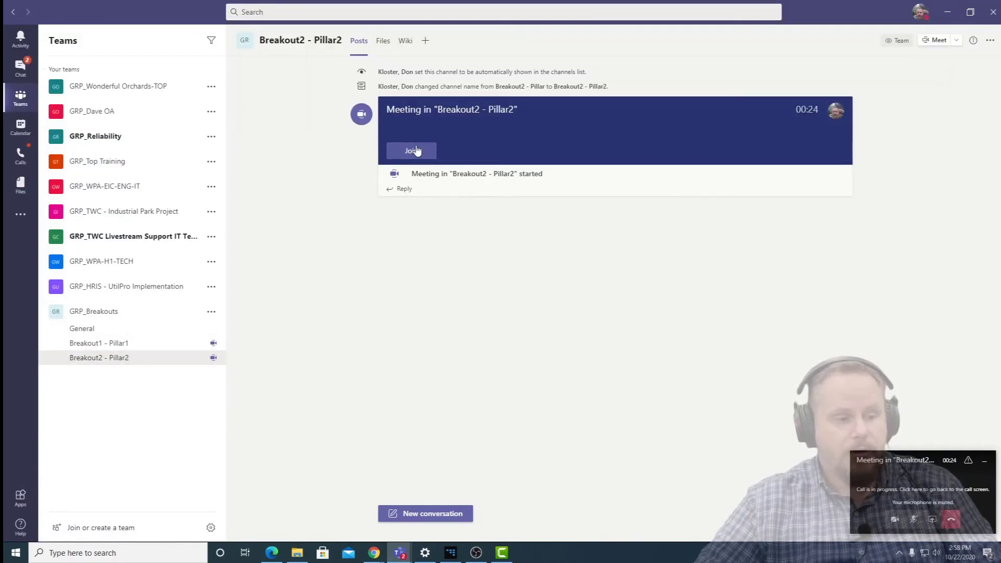
click(81, 329)
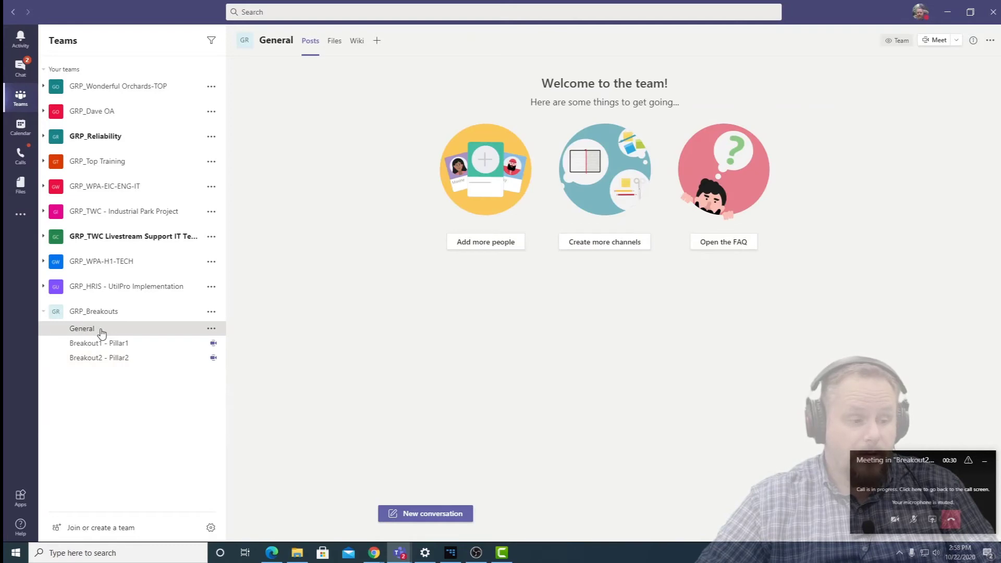
click(212, 330)
key(Escape)
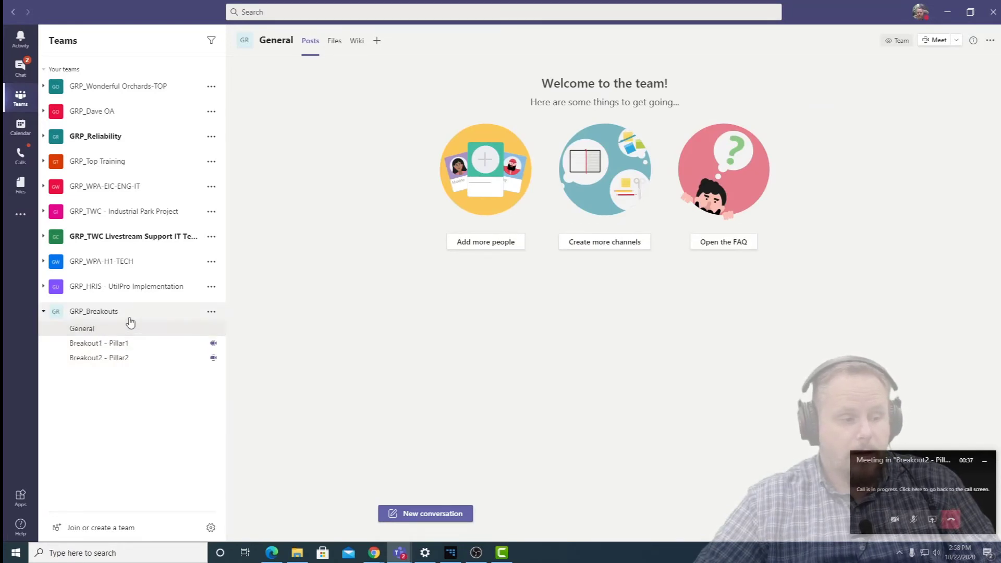
click(935, 41)
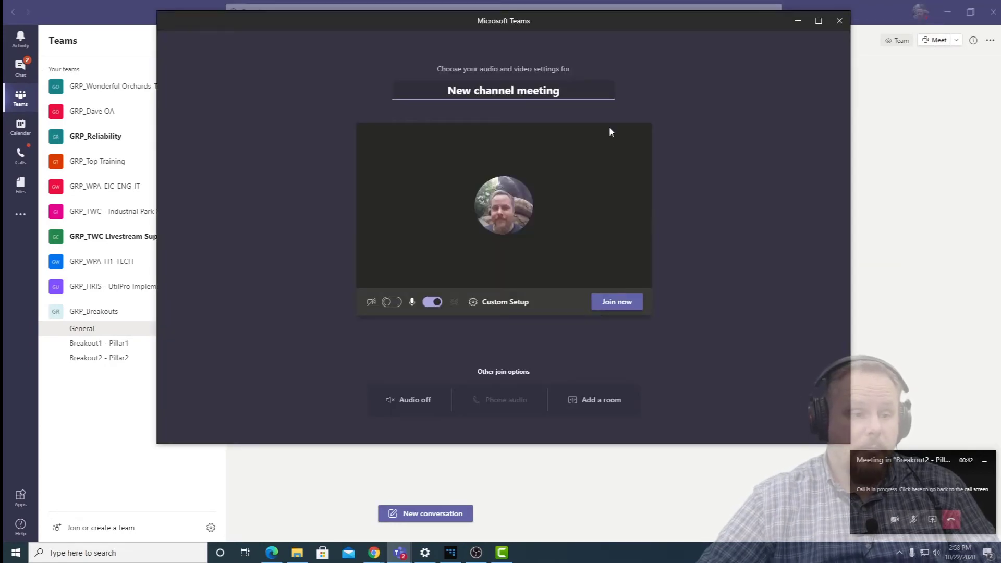
key(ctrl+a)
text(Re)
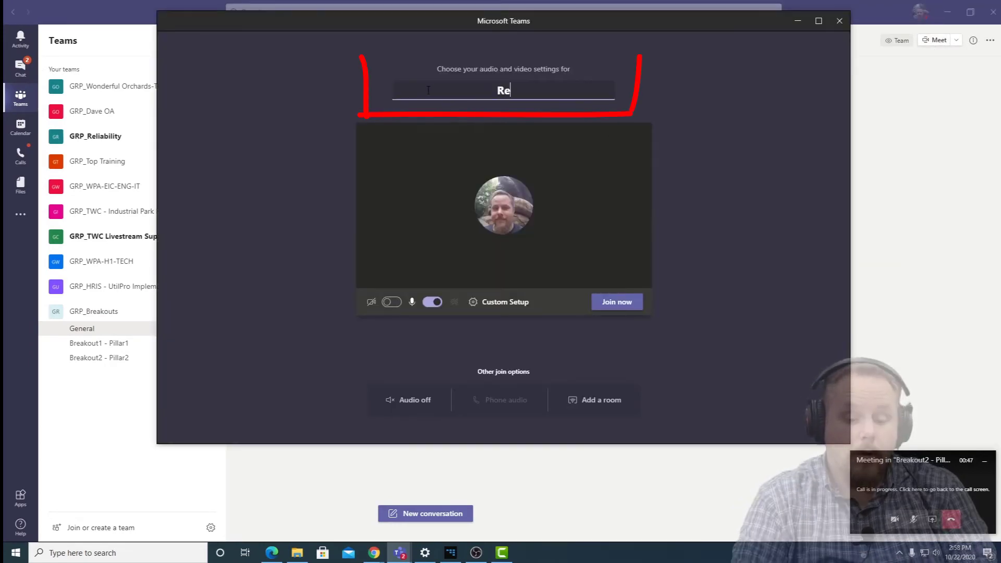
text(portout)
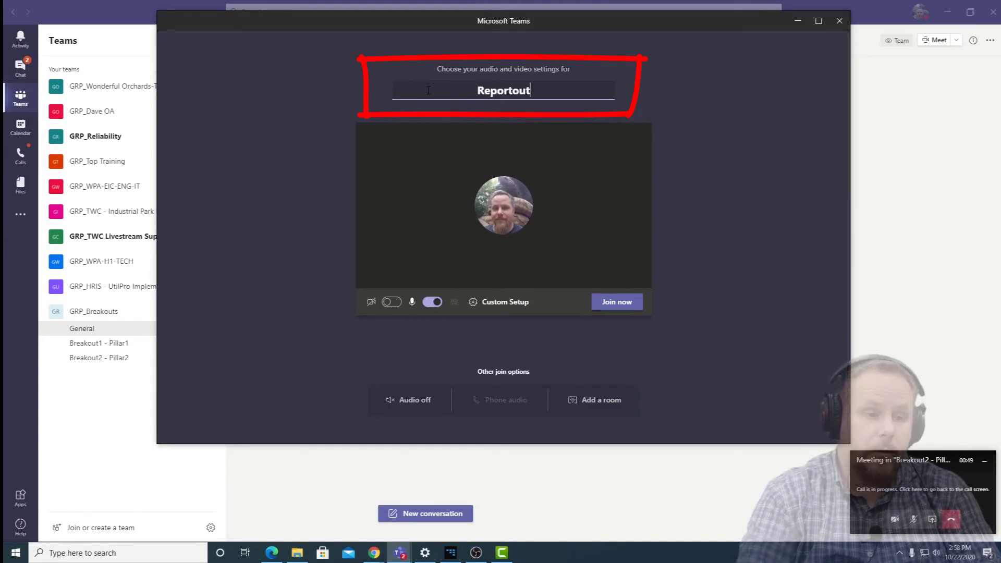
click(617, 303)
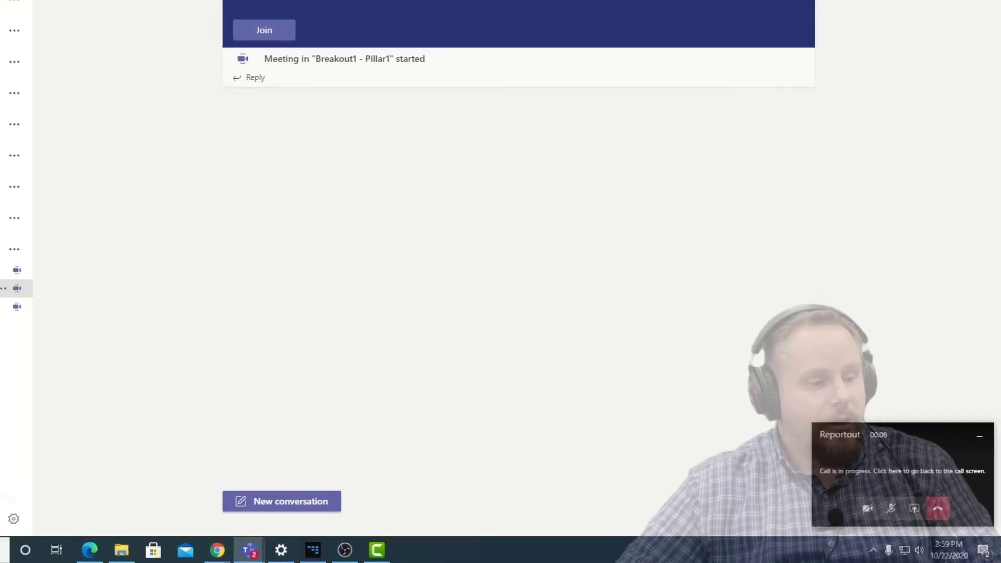
- Post the reply "5 min left before report out" under the meeting in the "Breakout1 - Pillar1" channel
click(299, 76)
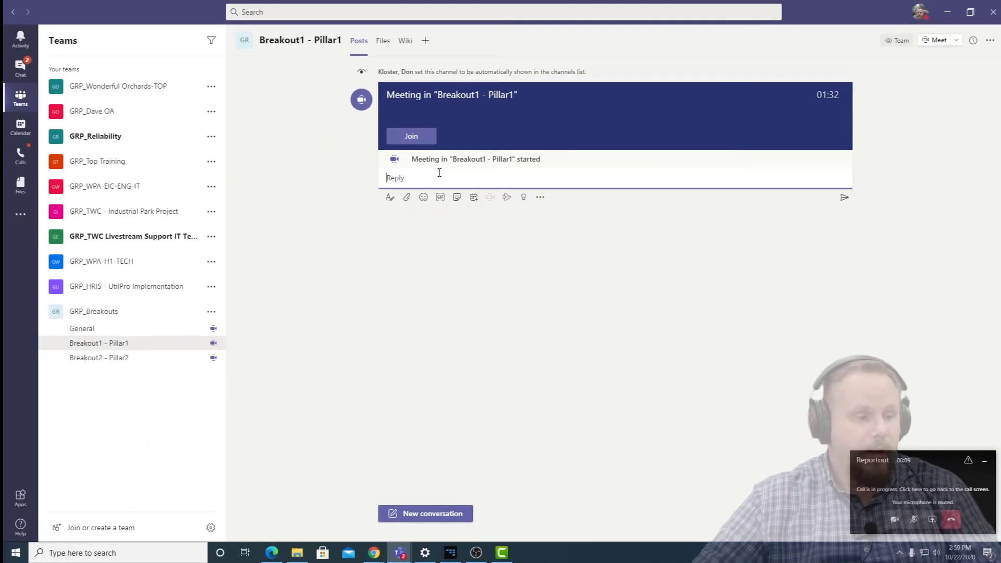
text(5 min )
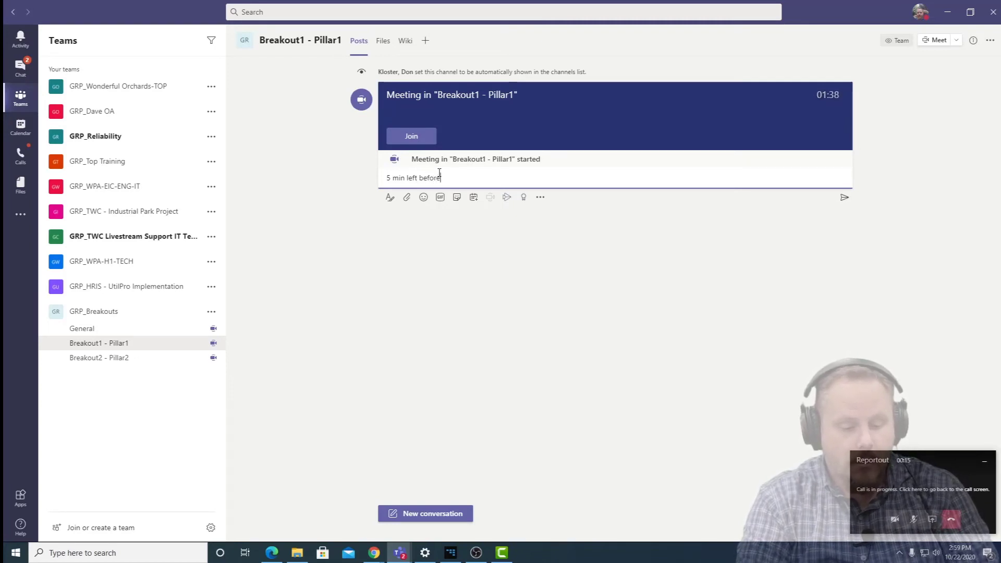
text(left before report out)
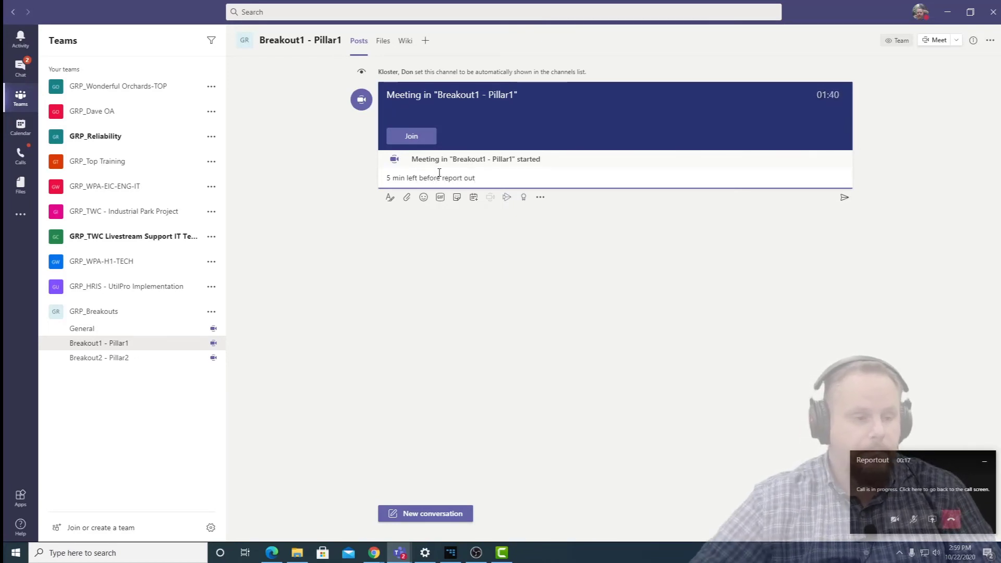
key(Return)
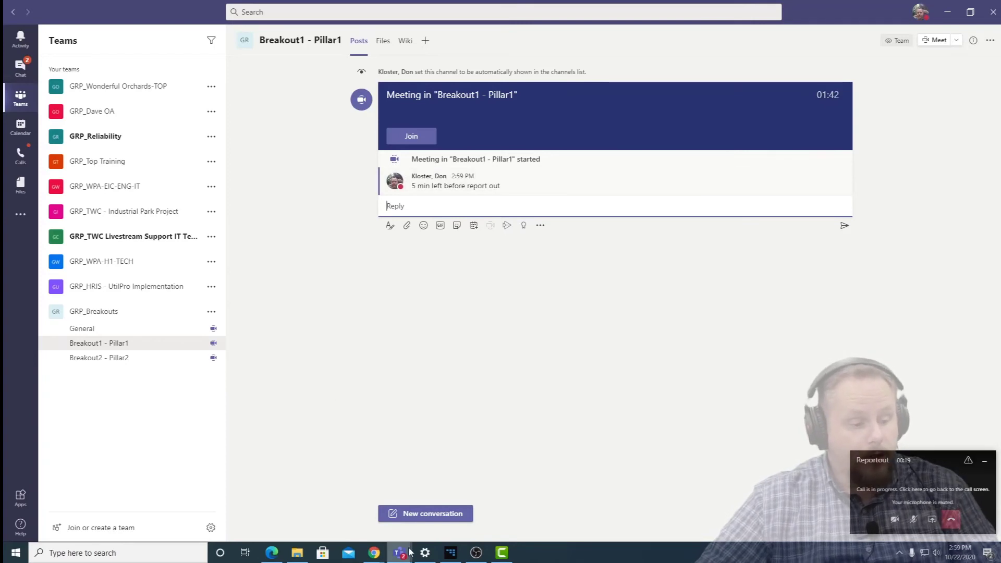
- Switch to the "Breakout1 - Pillar1" meeting window and resume that meeting from hold
mouse_move(400, 551)
mouse_move(357, 503)
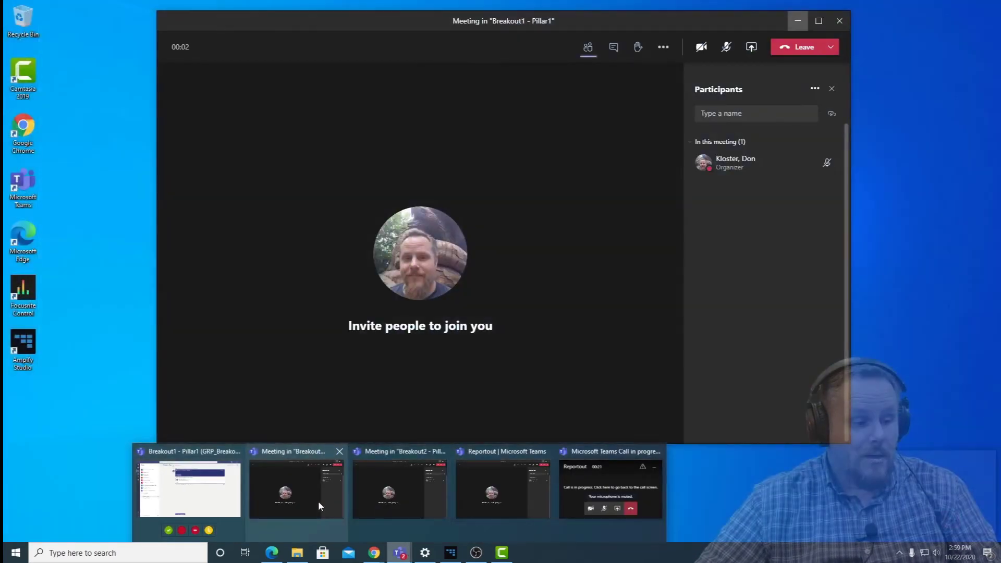
click(318, 503)
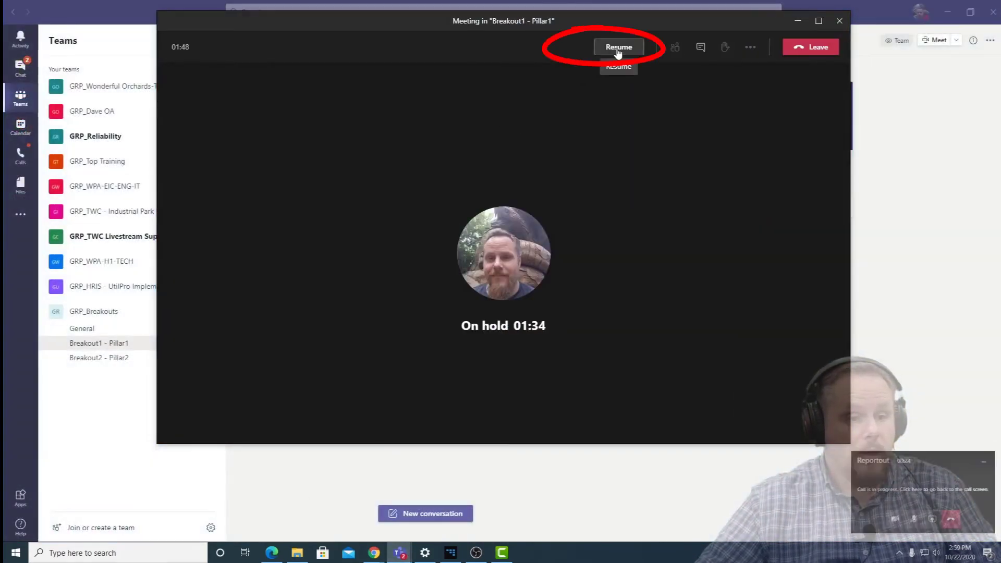
click(618, 48)
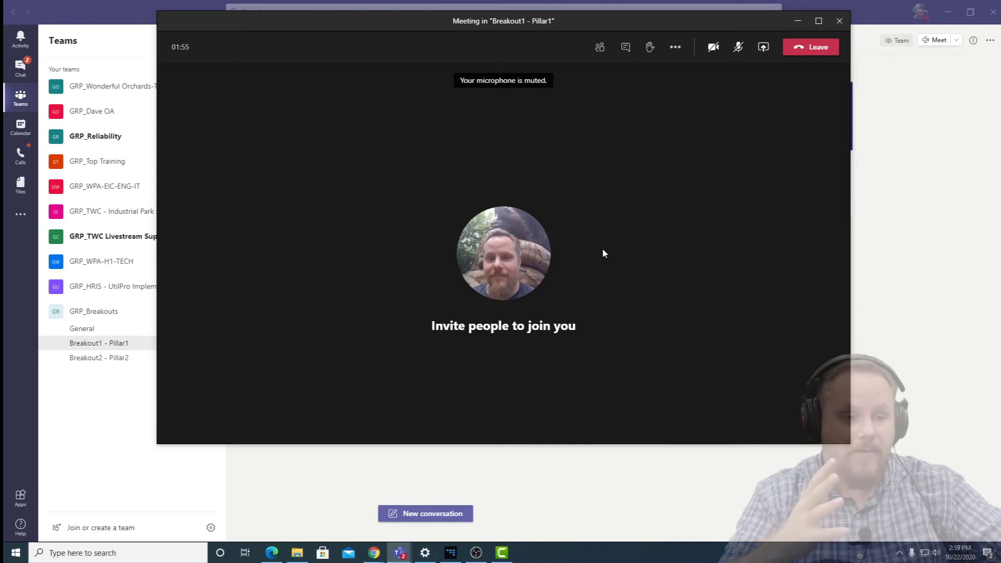
- Resume the "Breakout2 - Pillar2" meeting from hold, and return to the "Reportout" meeting and resume it
mouse_move(400, 552)
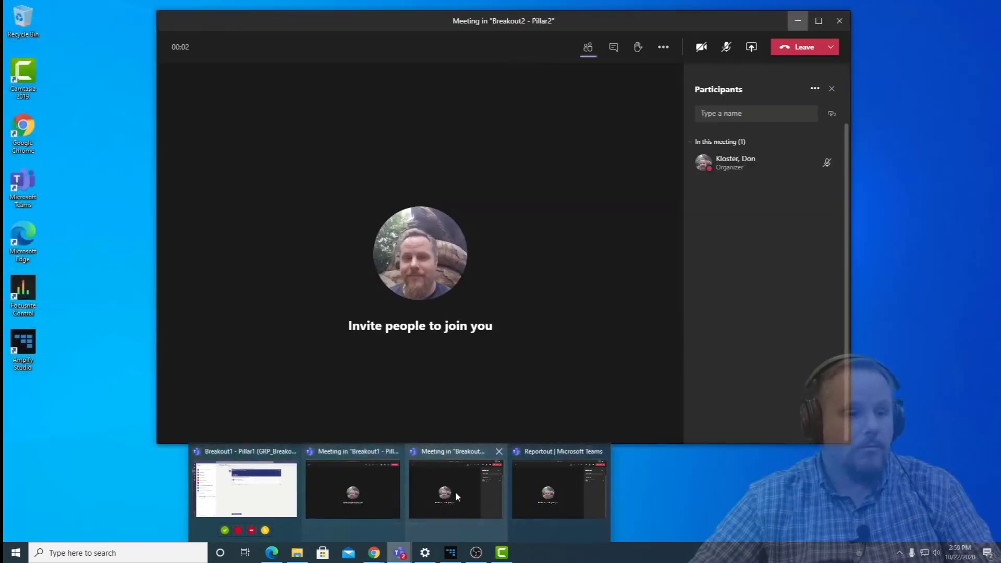
click(458, 490)
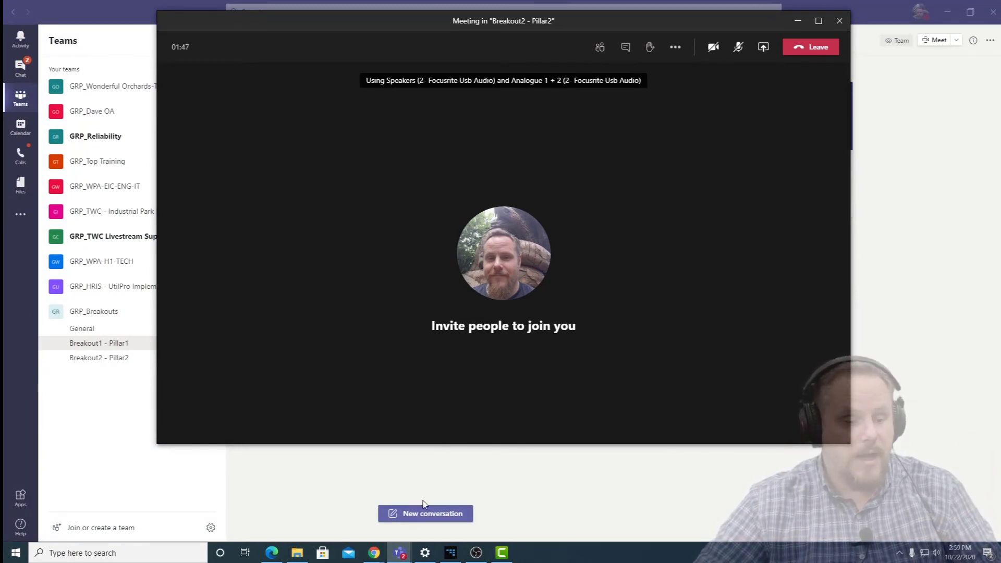
mouse_move(399, 552)
click(528, 492)
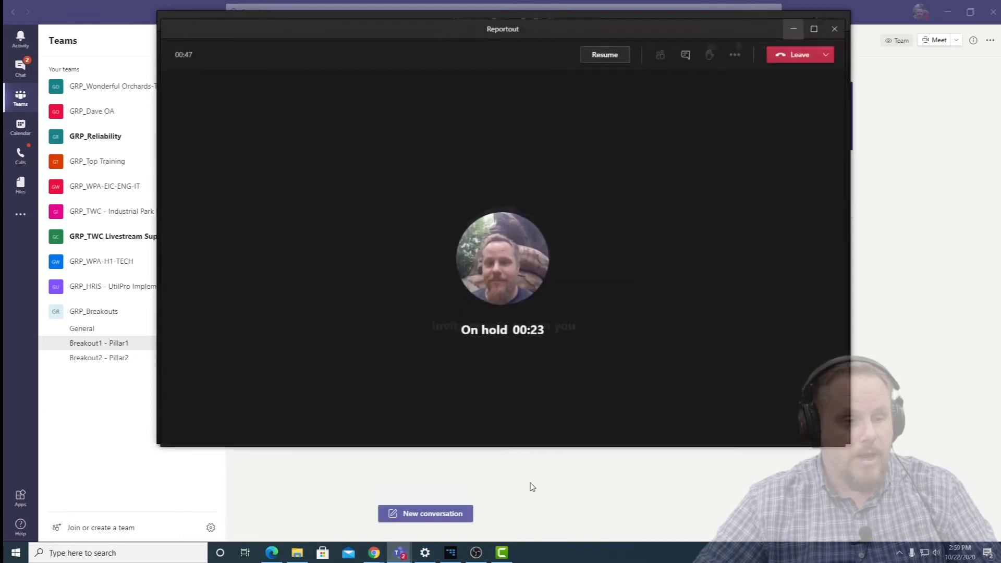
click(605, 50)
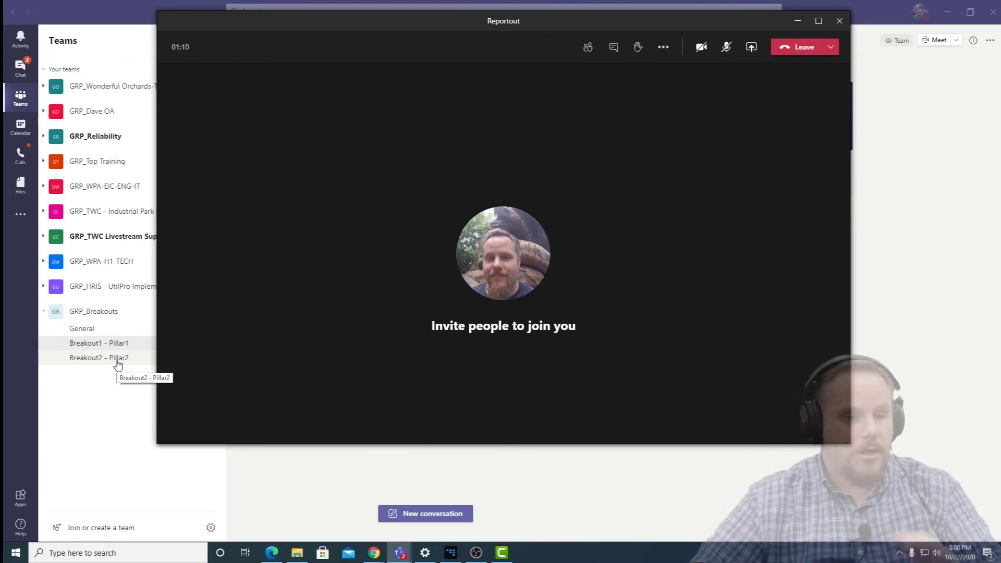
- Bring the GRP_Breakouts channel list to the front and look over the open meeting windows
click(83, 359)
mouse_move(399, 552)
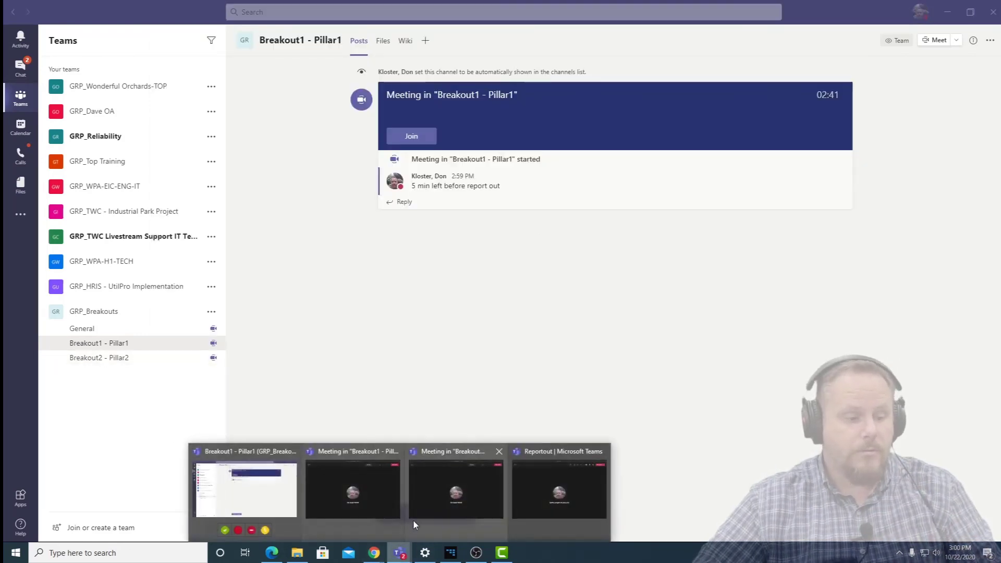